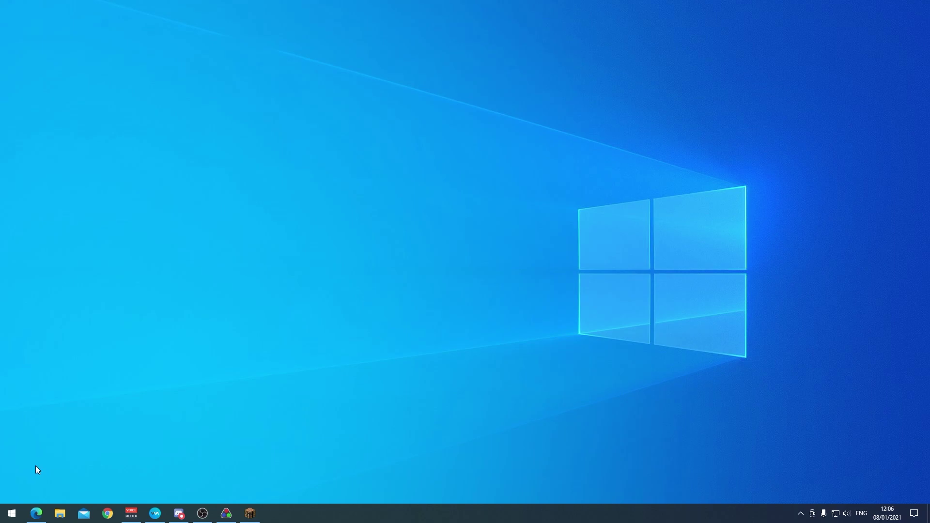
View the LiveSplit 1.8.15 downloads page in Edge, then minimize the browser to the desktop.
{"action": "left_click", "coordinate": [35, 509]}
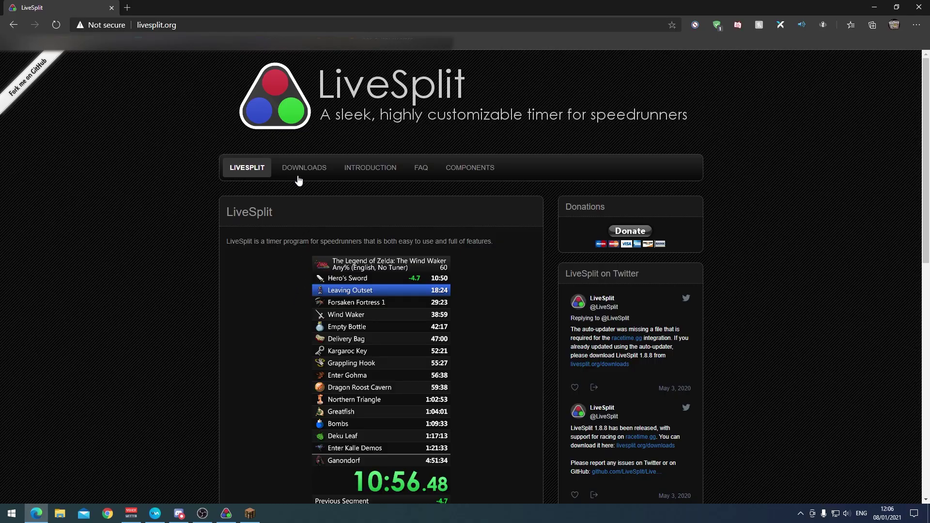
{"action": "left_click", "coordinate": [298, 180]}
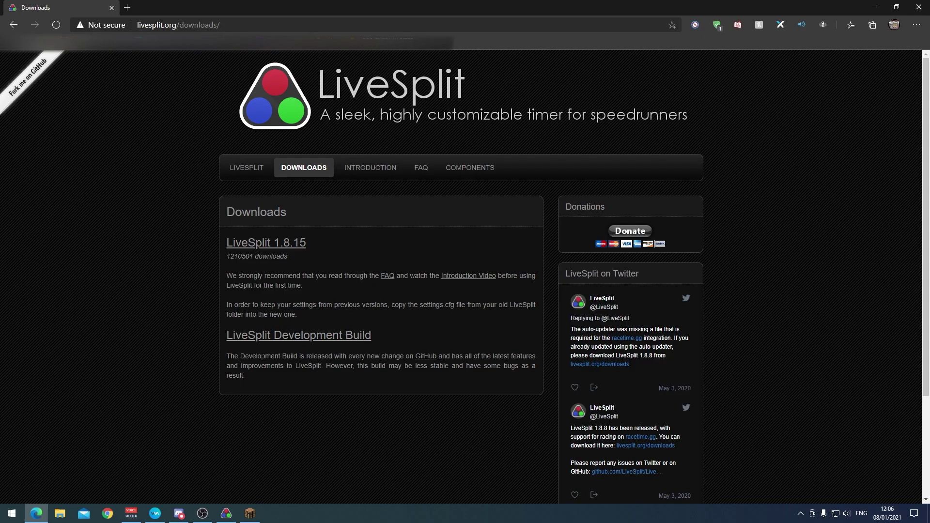
{"action": "left_click", "coordinate": [874, 8]}
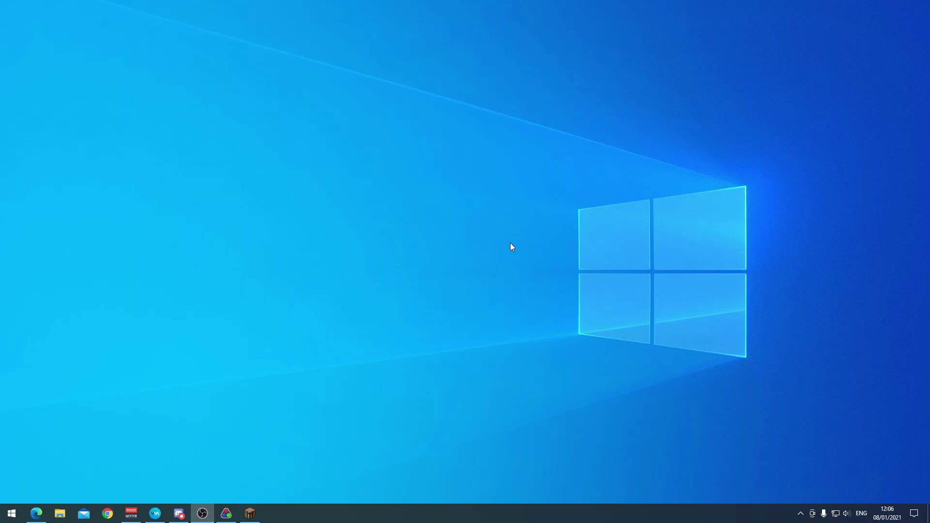
Bring up the LiveSplit timer and open its Splits Editor beside it.
{"action": "left_click", "coordinate": [236, 520]}
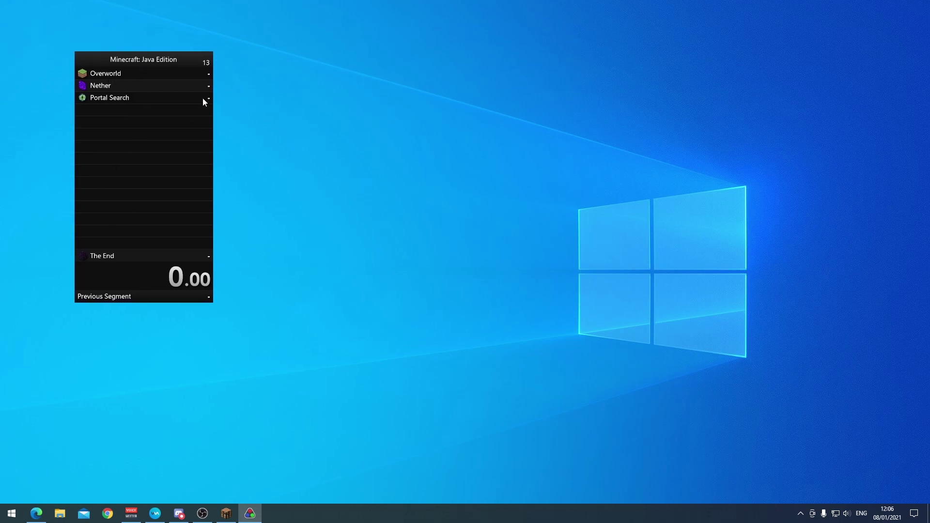
{"action": "mouse_move", "coordinate": [132, 52]}
{"action": "left_mouse_down"}
{"action": "mouse_move", "coordinate": [175, 48]}
{"action": "mouse_move", "coordinate": [133, 49]}
{"action": "left_mouse_up"}
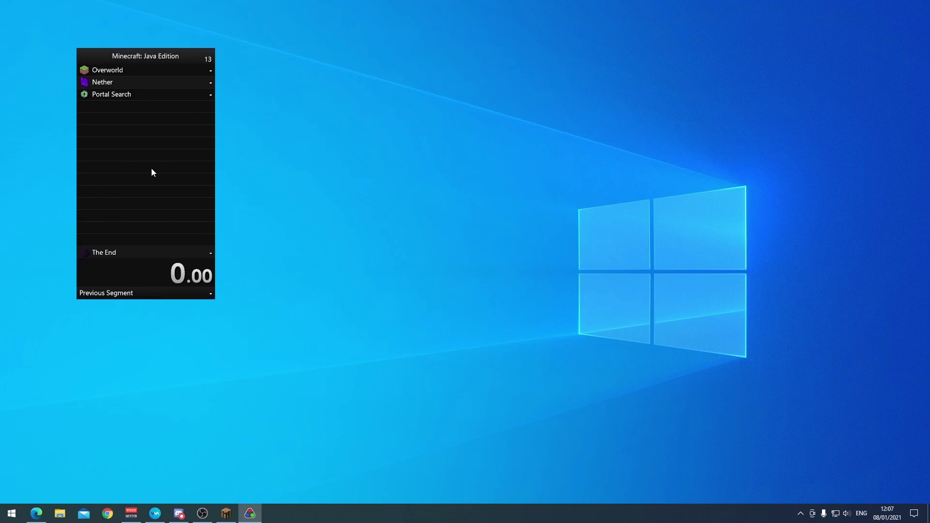
{"action": "right_click", "coordinate": [148, 64]}
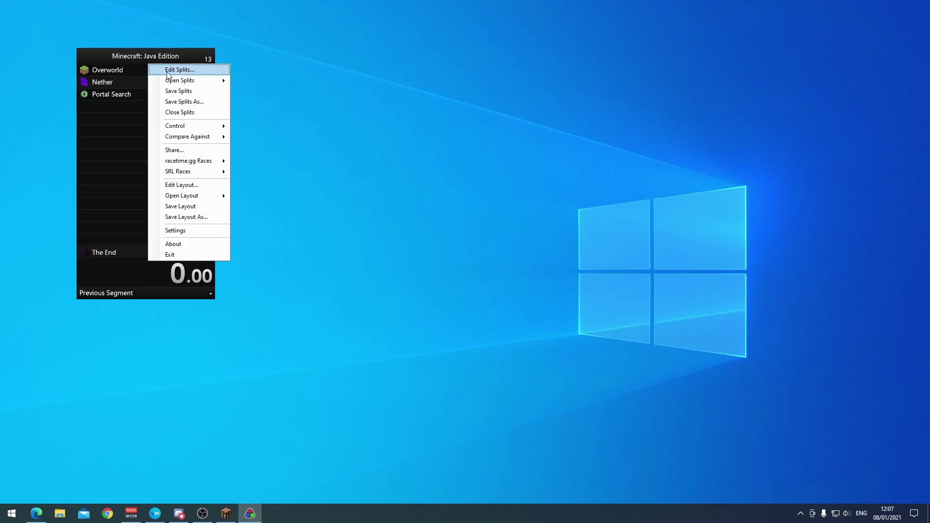
{"action": "left_click", "coordinate": [178, 69]}
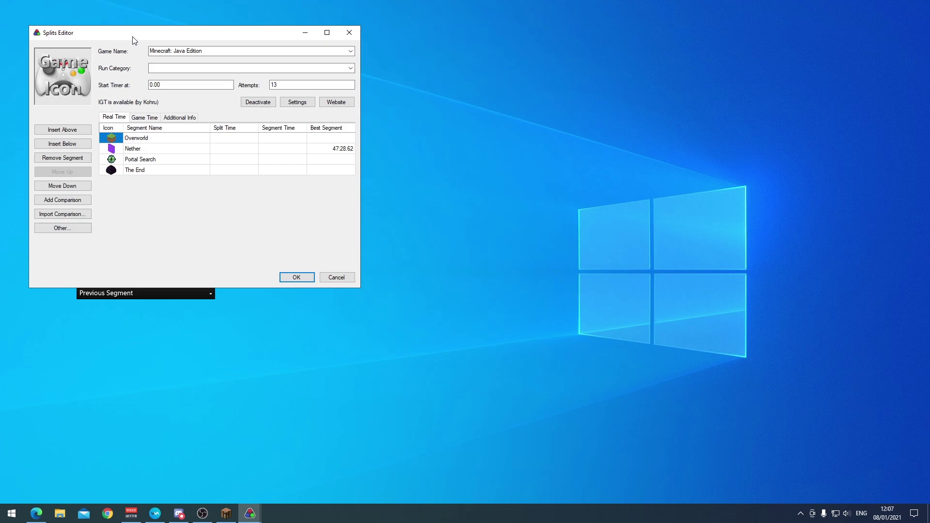
{"action": "left_click_drag", "start_coordinate": [134, 43], "coordinate": [418, 100]}
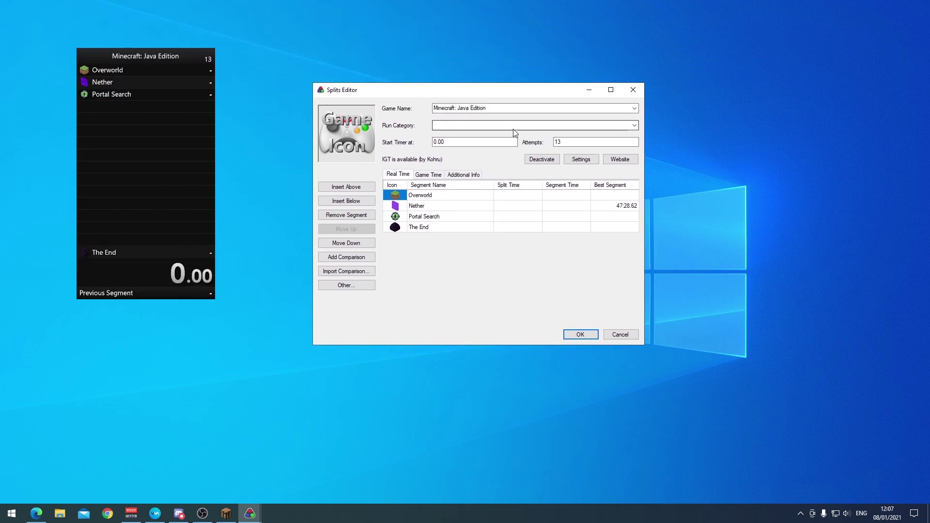
Check the Minecraft: Java Edition game name and the Nether and Overworld segments.
{"action": "left_click", "coordinate": [635, 108]}
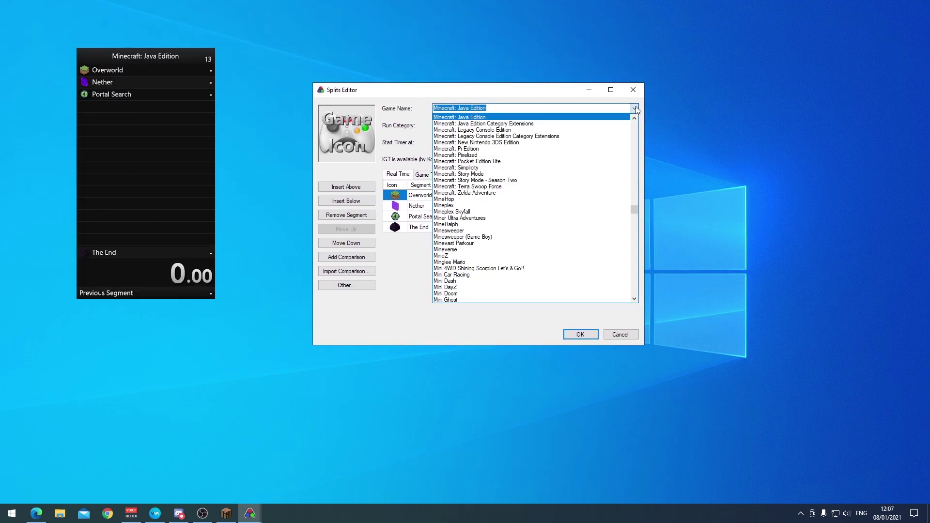
{"action": "left_click", "coordinate": [636, 107]}
{"action": "left_click", "coordinate": [479, 206]}
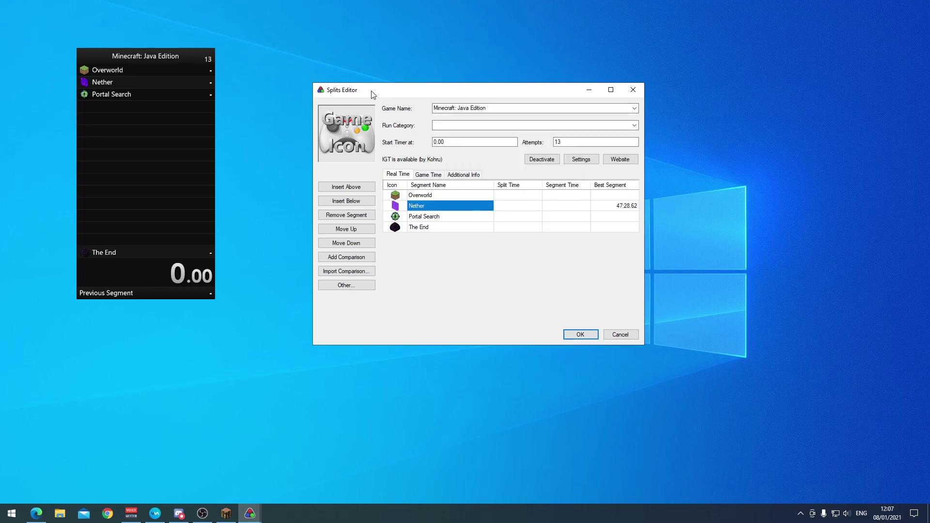
{"action": "left_click_drag", "start_coordinate": [373, 95], "coordinate": [394, 91]}
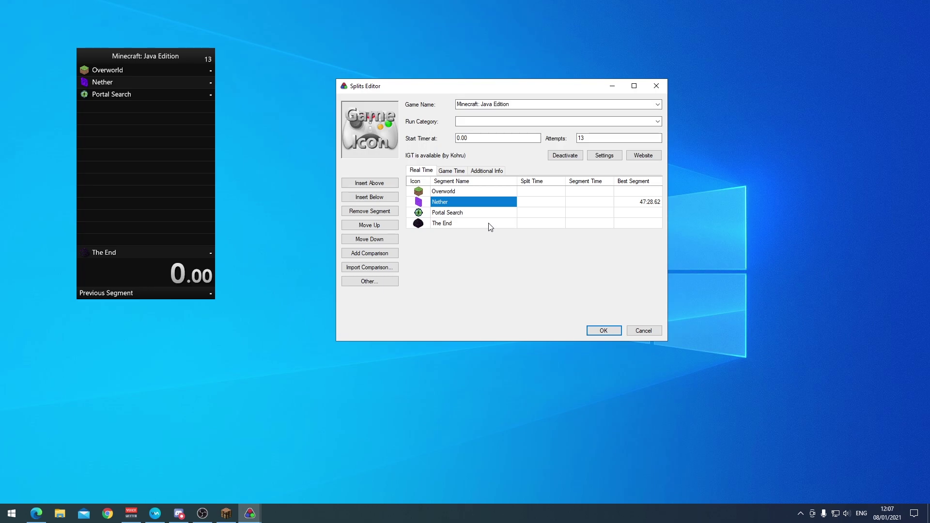
{"action": "left_click", "coordinate": [460, 192]}
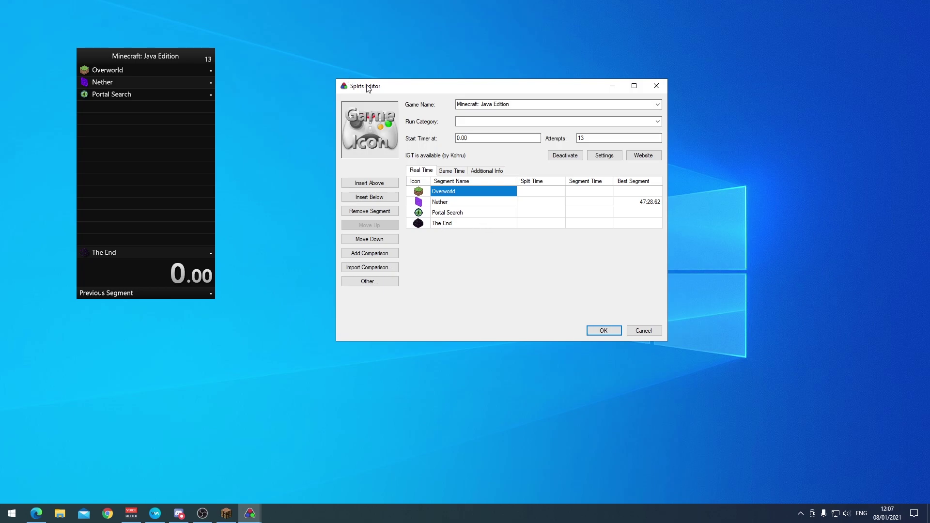
{"action": "left_click_drag", "start_coordinate": [367, 87], "coordinate": [399, 86]}
Add a new Window Capture source named 'Livesplit' in OBS Studio.
{"action": "left_click", "coordinate": [202, 513]}
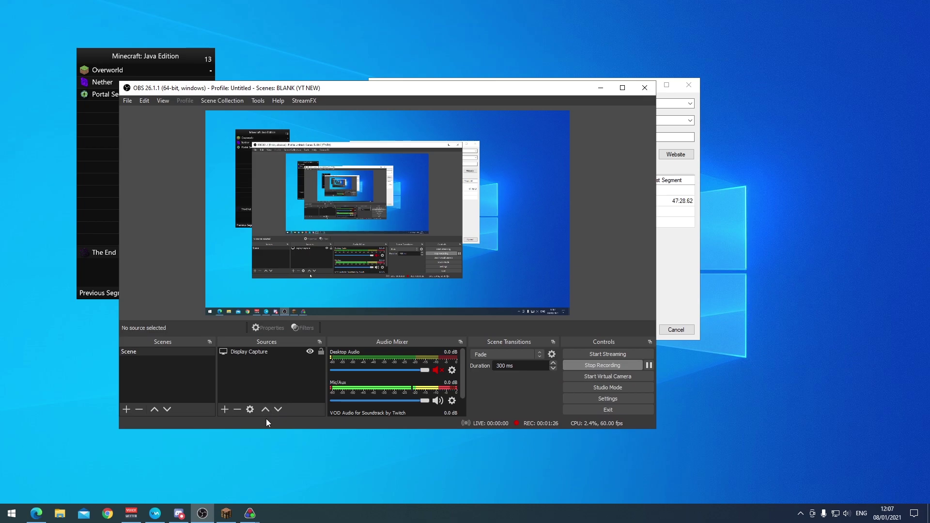
{"action": "left_click", "coordinate": [224, 409]}
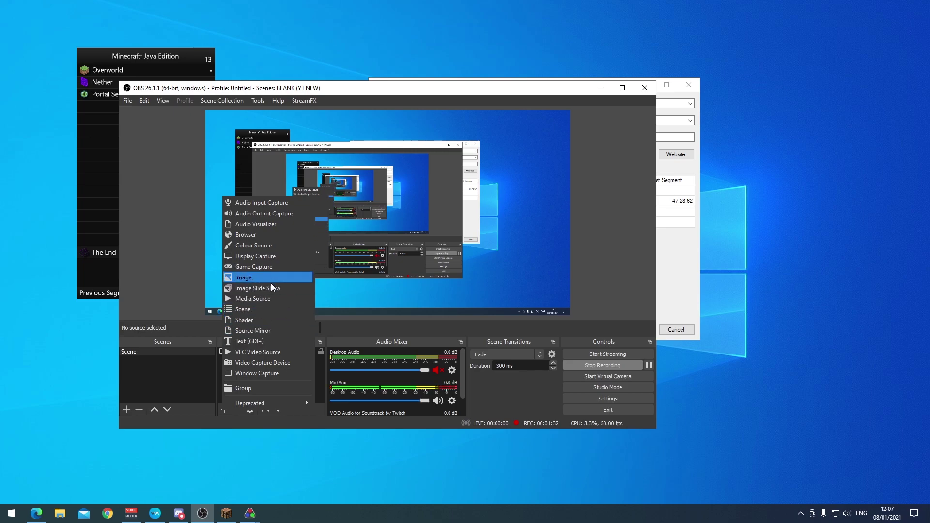
{"action": "left_click", "coordinate": [273, 373]}
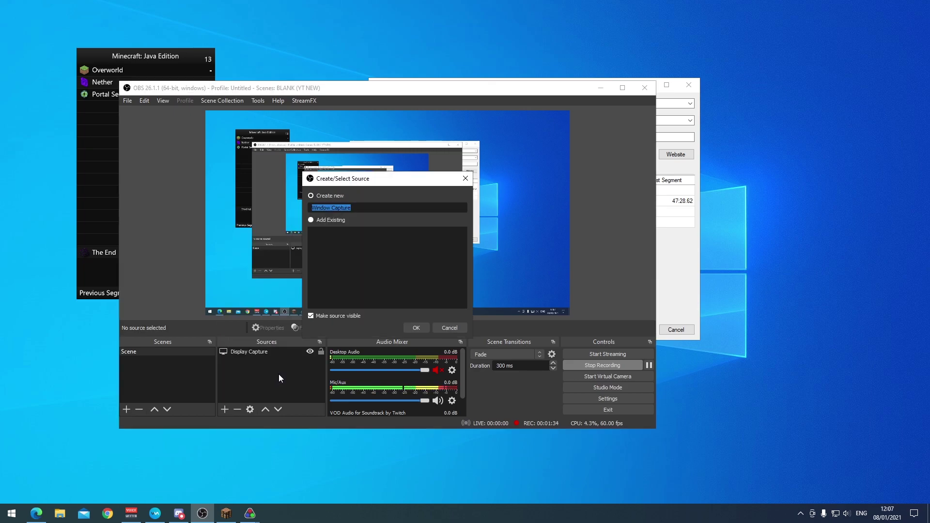
{"action": "type", "text": "Livesplit"}
{"action": "key", "text": "Return"}
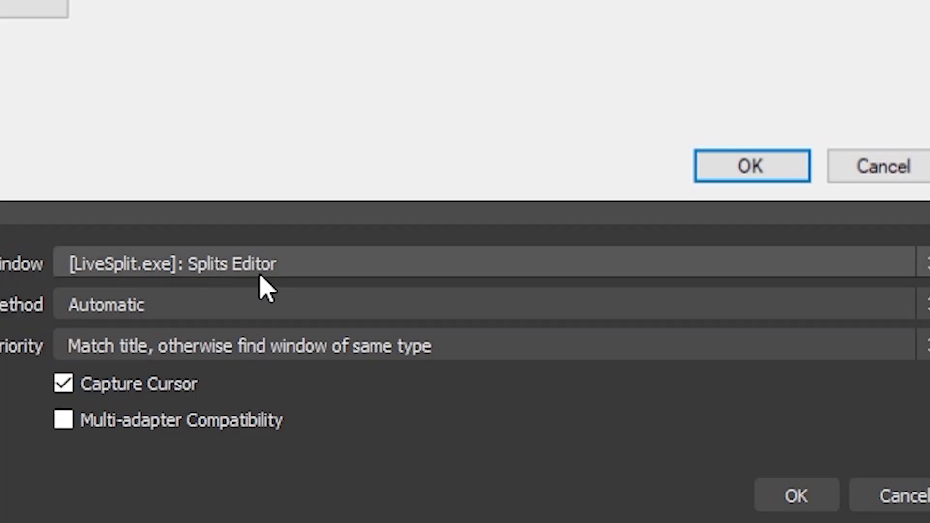
Point the capture at the LiveSplit timer window, confirm it, and maximize OBS.
{"action": "left_click", "coordinate": [259, 275]}
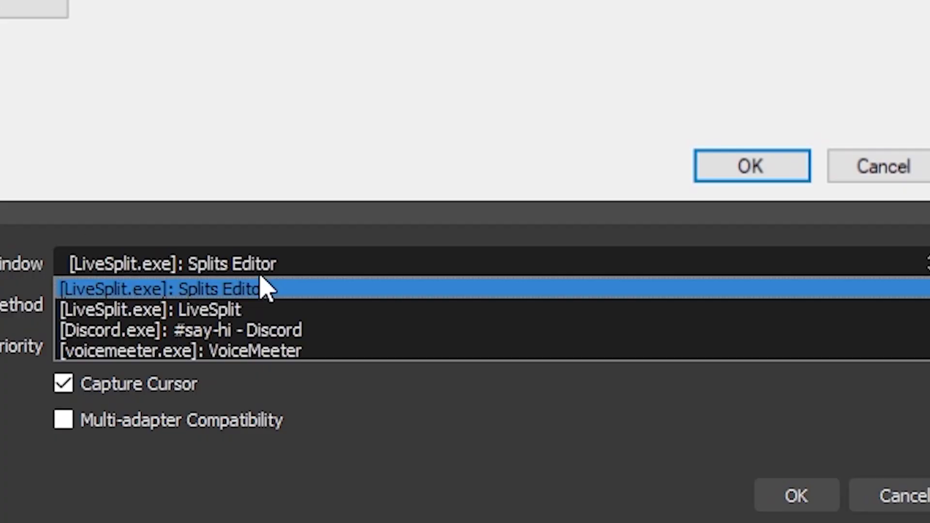
{"action": "left_click", "coordinate": [248, 312]}
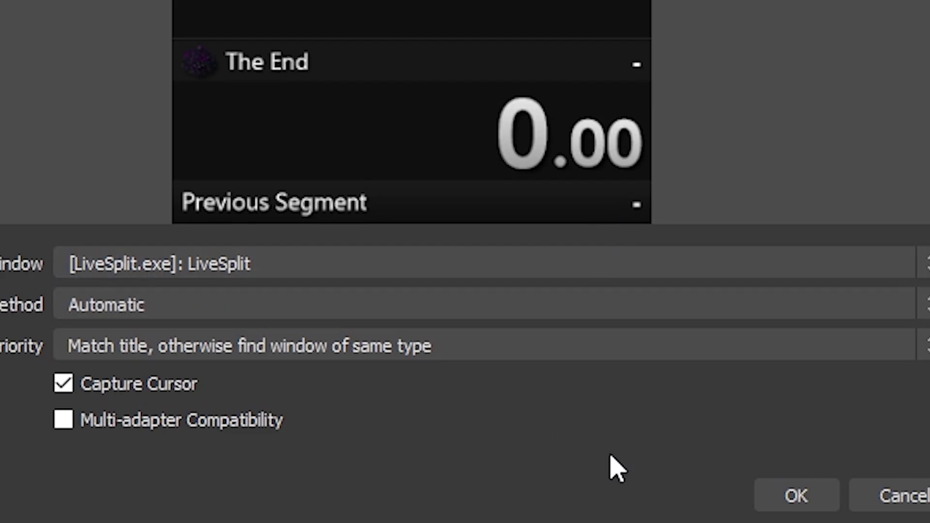
{"action": "left_click", "coordinate": [808, 503]}
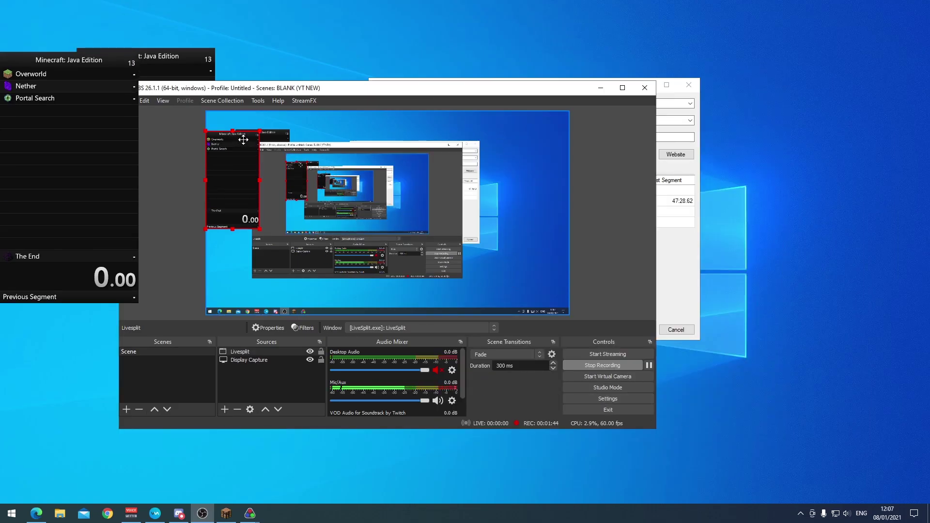
{"action": "mouse_move", "coordinate": [243, 93]}
{"action": "left_mouse_down"}
{"action": "mouse_move", "coordinate": [256, 93]}
{"action": "mouse_move", "coordinate": [271, 20]}
{"action": "left_mouse_up"}
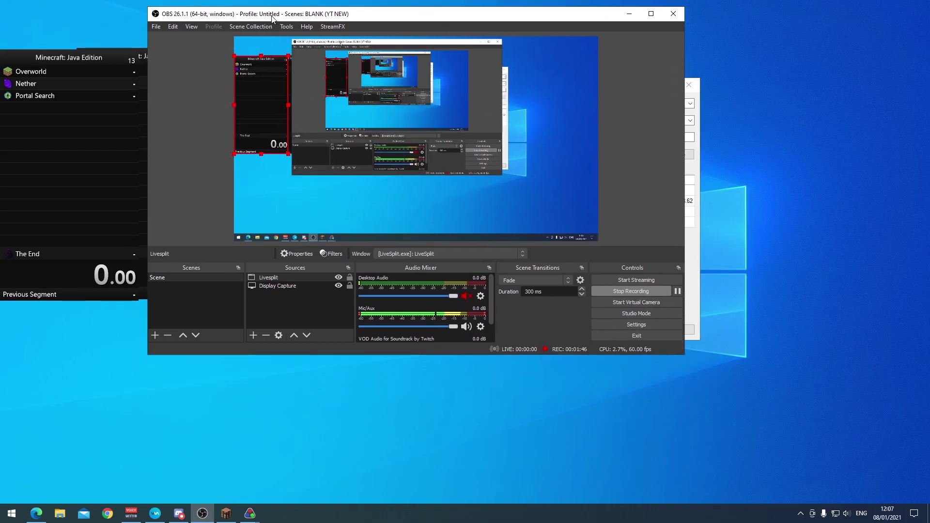
{"action": "double_click", "coordinate": [273, 15]}
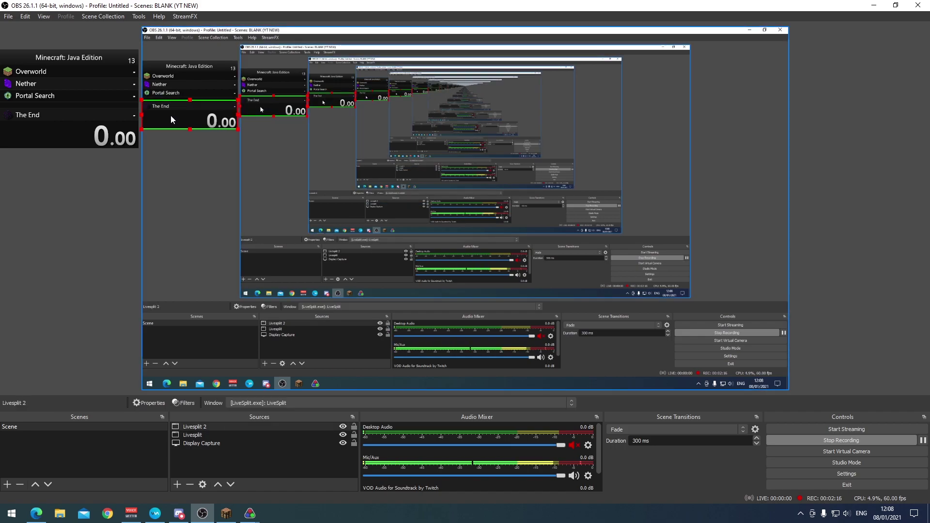
Group the two Livesplit sources and set the Minecraft game capture to a specific window.
{"action": "right_click", "coordinate": [222, 432]}
{"action": "left_click", "coordinate": [248, 202]}
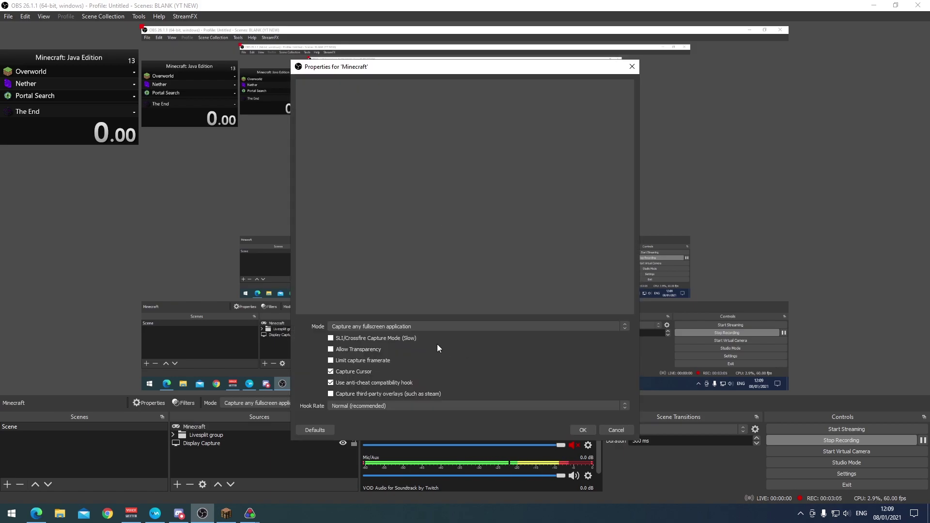
{"action": "left_click", "coordinate": [403, 327]}
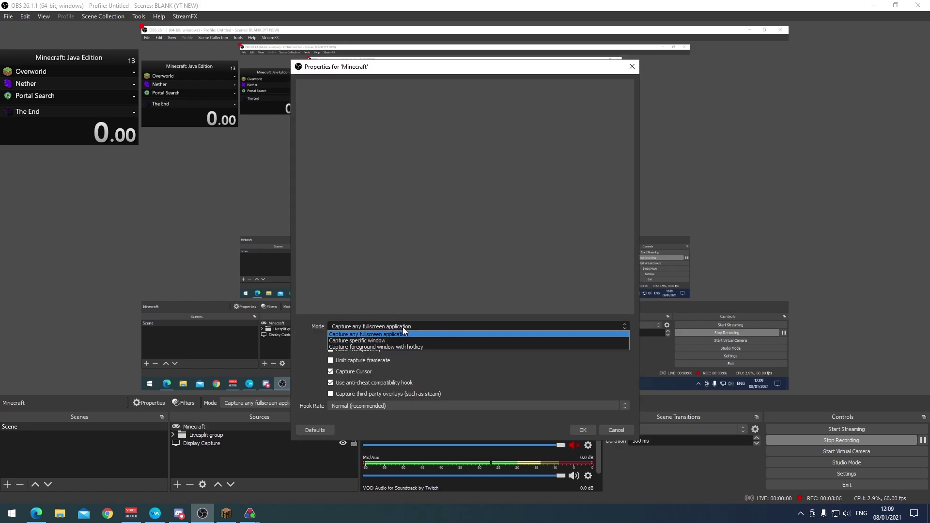
{"action": "left_click", "coordinate": [381, 340]}
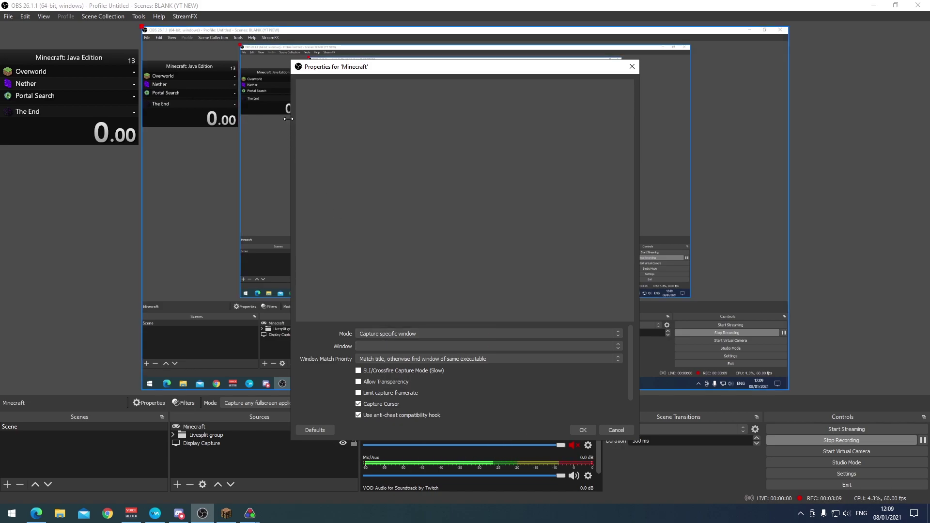
{"action": "left_click", "coordinate": [392, 346]}
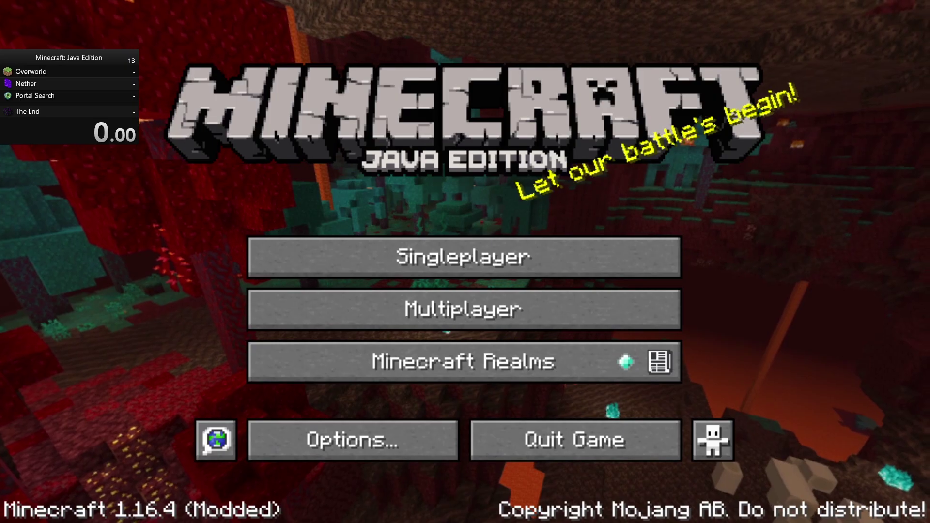
Load a Minecraft world, take the game out of fullscreen, and bring LiveSplit forward.
{"action": "key", "text": "F6"}
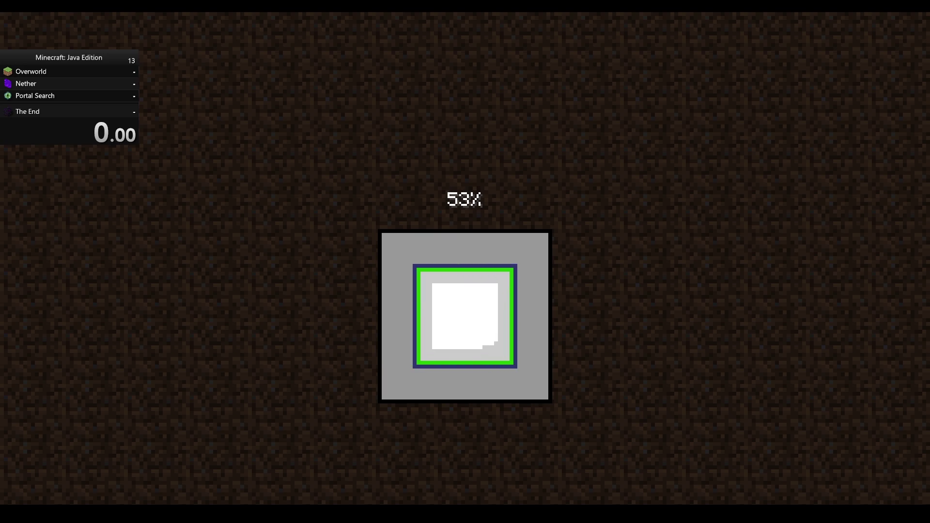
{"action": "key", "text": "F11"}
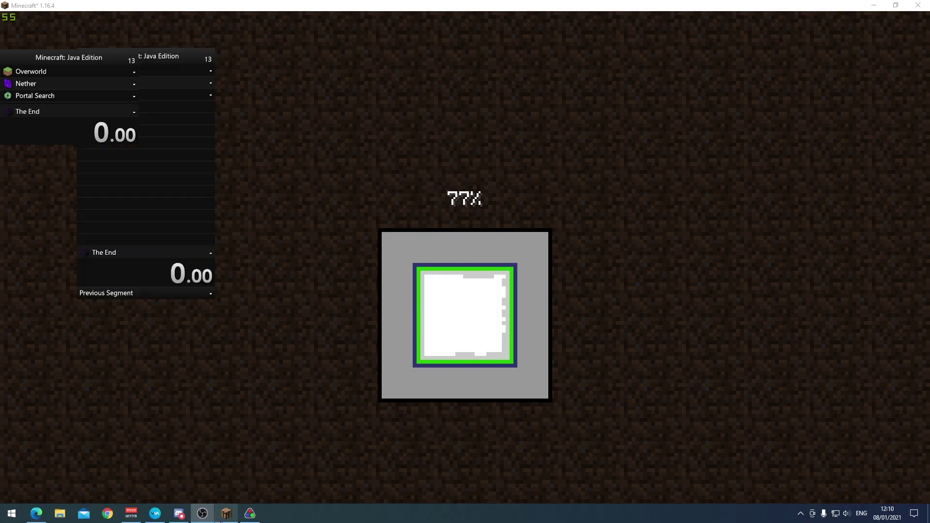
{"action": "left_click", "coordinate": [255, 514]}
Confirm in LiveSplit Settings that the Start / Split hotkey is NumPad1, then close Settings.
{"action": "right_click", "coordinate": [146, 57]}
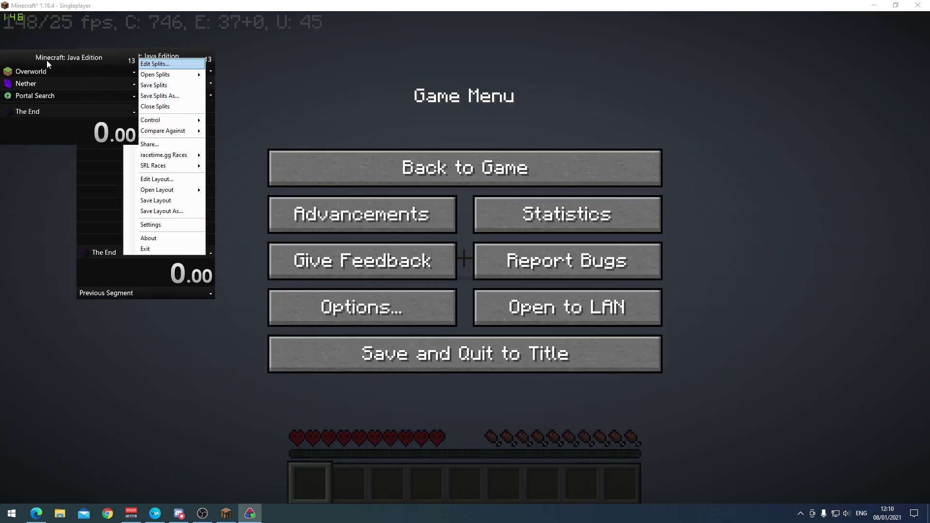
{"action": "left_click", "coordinate": [150, 224]}
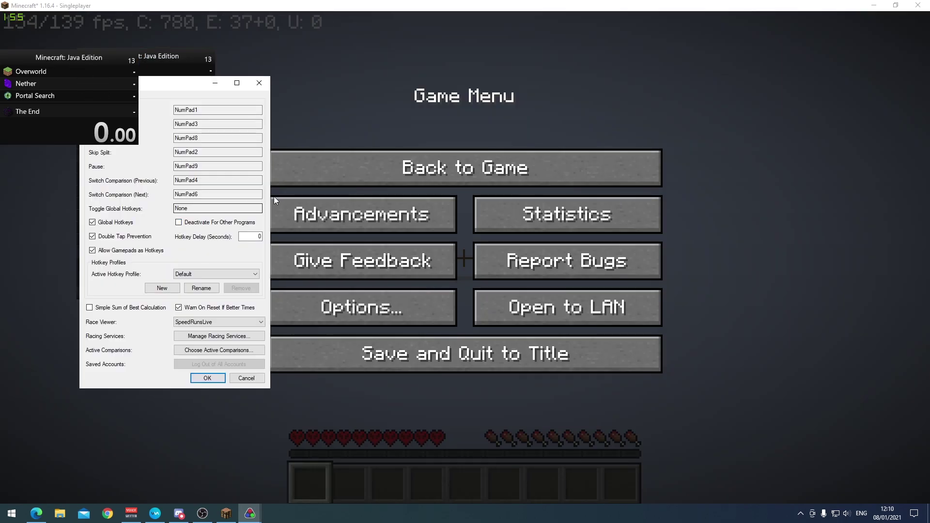
{"action": "left_click_drag", "start_coordinate": [203, 73], "coordinate": [301, 70]}
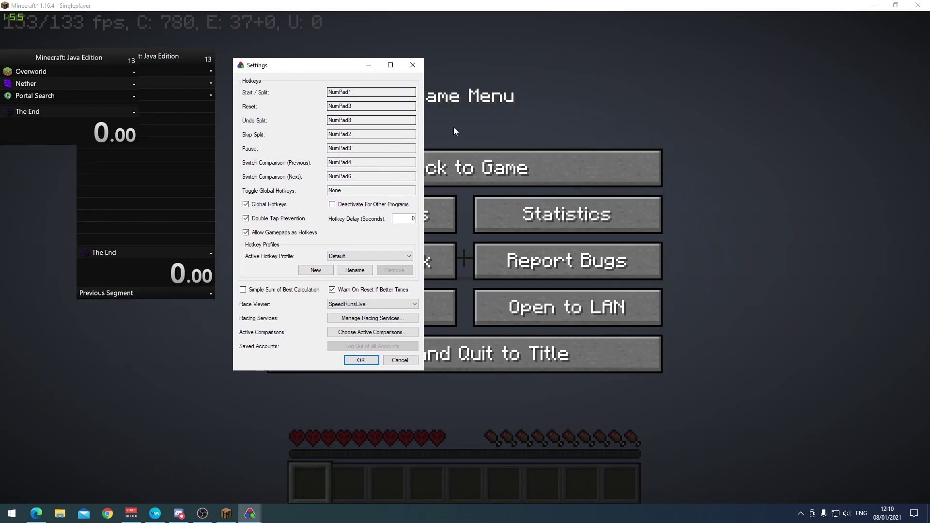
{"action": "left_click", "coordinate": [394, 92]}
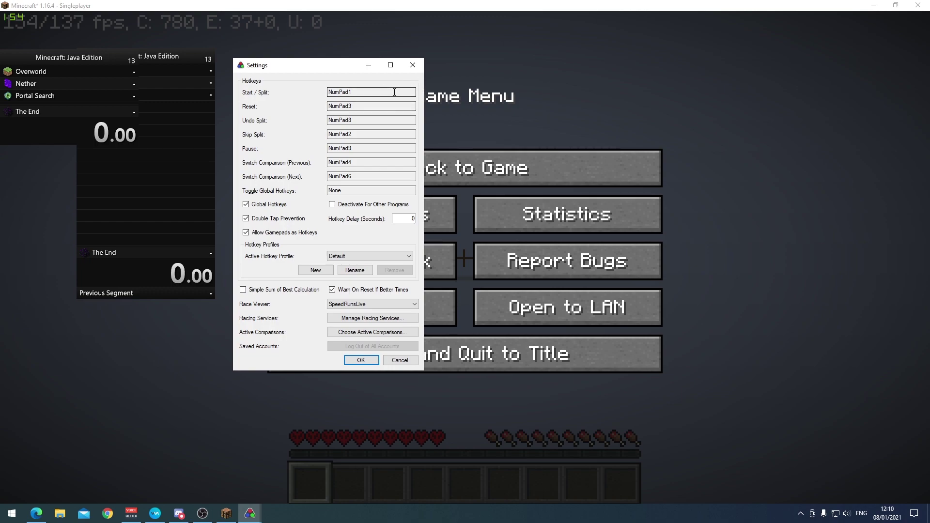
{"action": "left_click", "coordinate": [416, 67]}
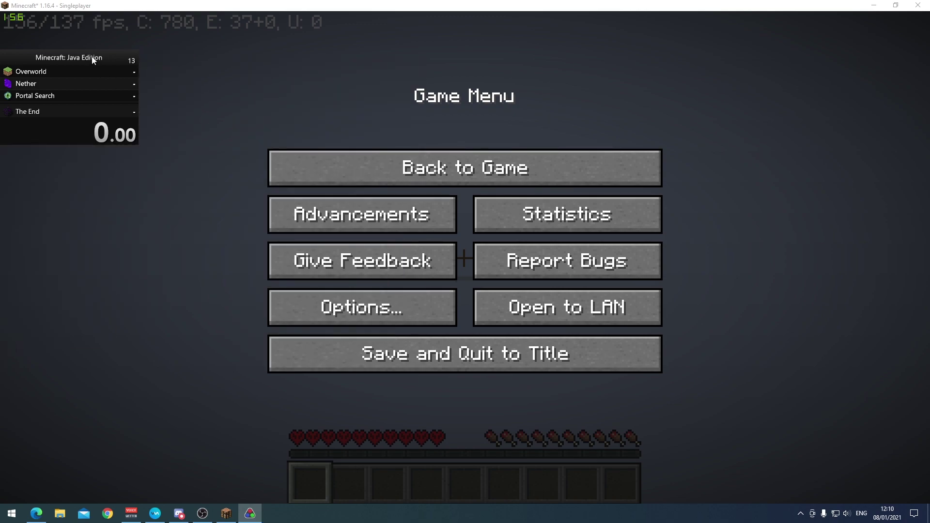
Resume the Minecraft world, start the LiveSplit timer, then close Minecraft and LiveSplit.
{"action": "left_click", "coordinate": [438, 172]}
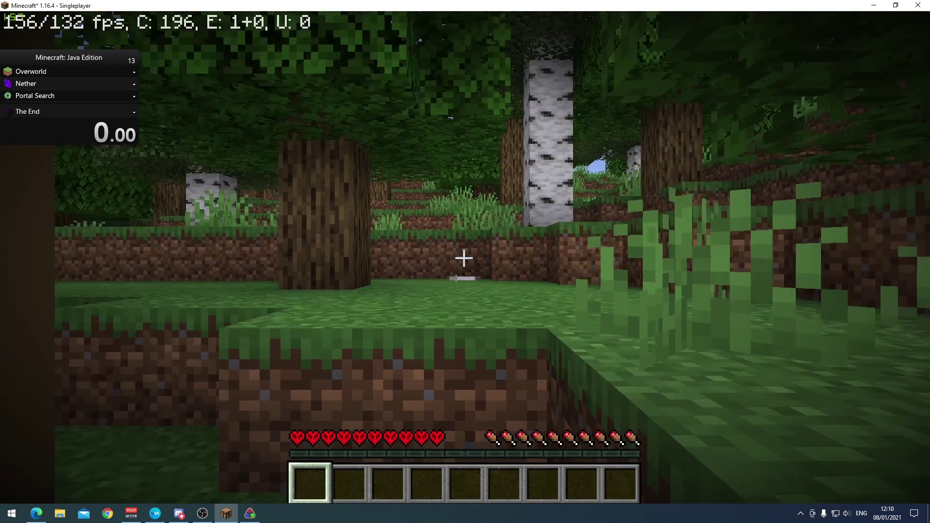
{"action": "key", "text": "w"}
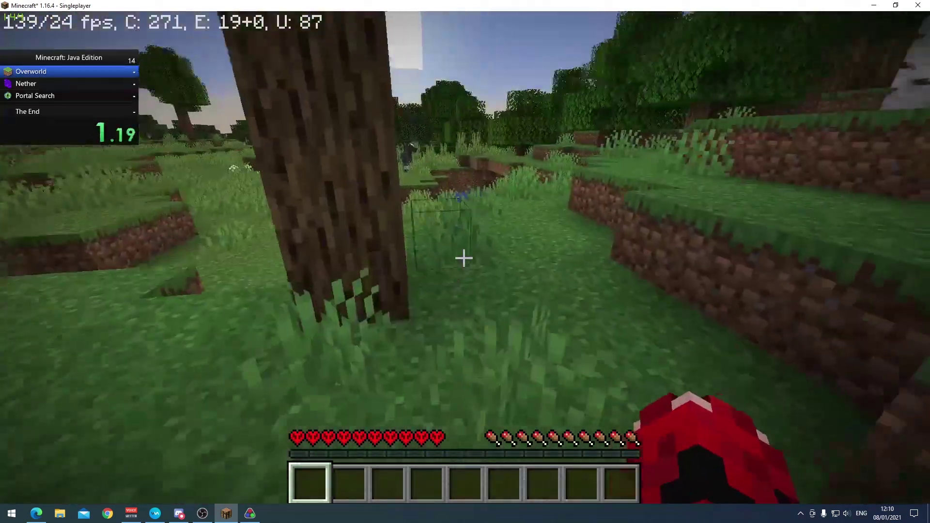
{"action": "key", "text": "alt+F4"}
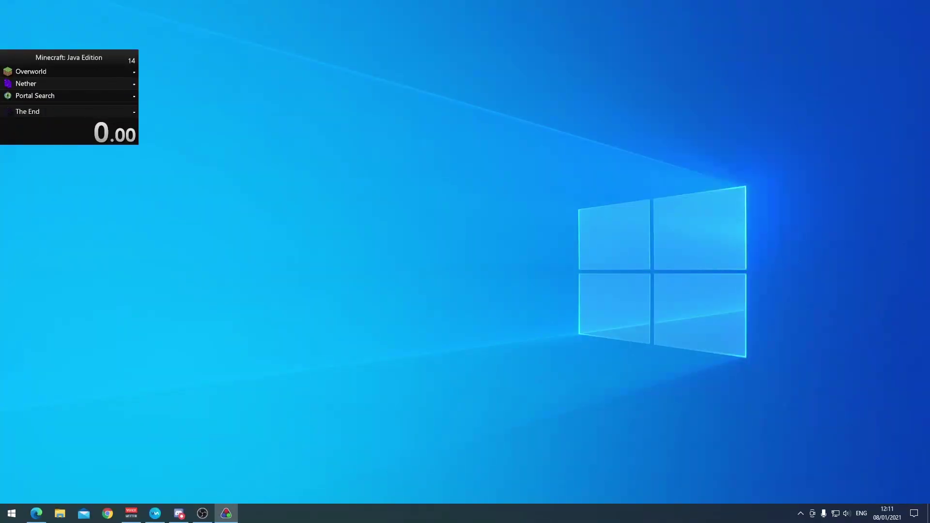
{"action": "key", "text": "alt+F4"}
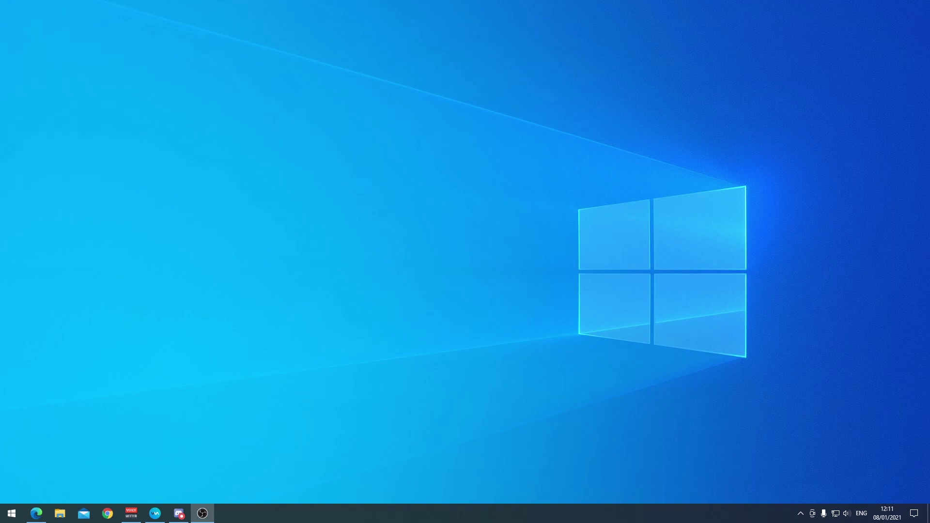